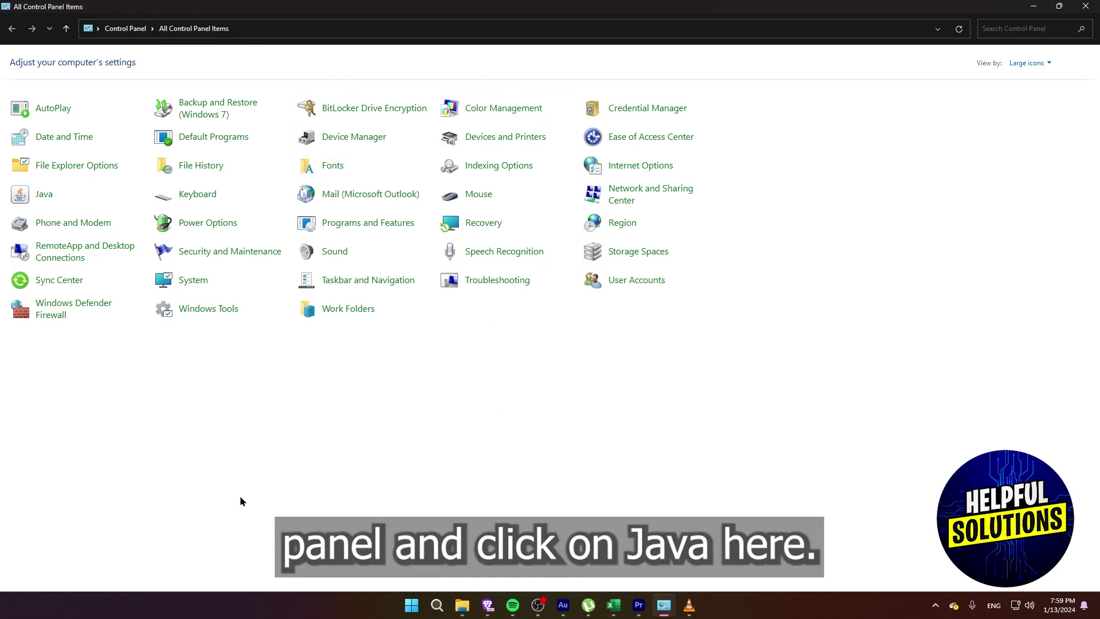
# - Run Update Now from the Java Control Panel's Update tab; latest Java already installed
pyautogui.click(50, 200)
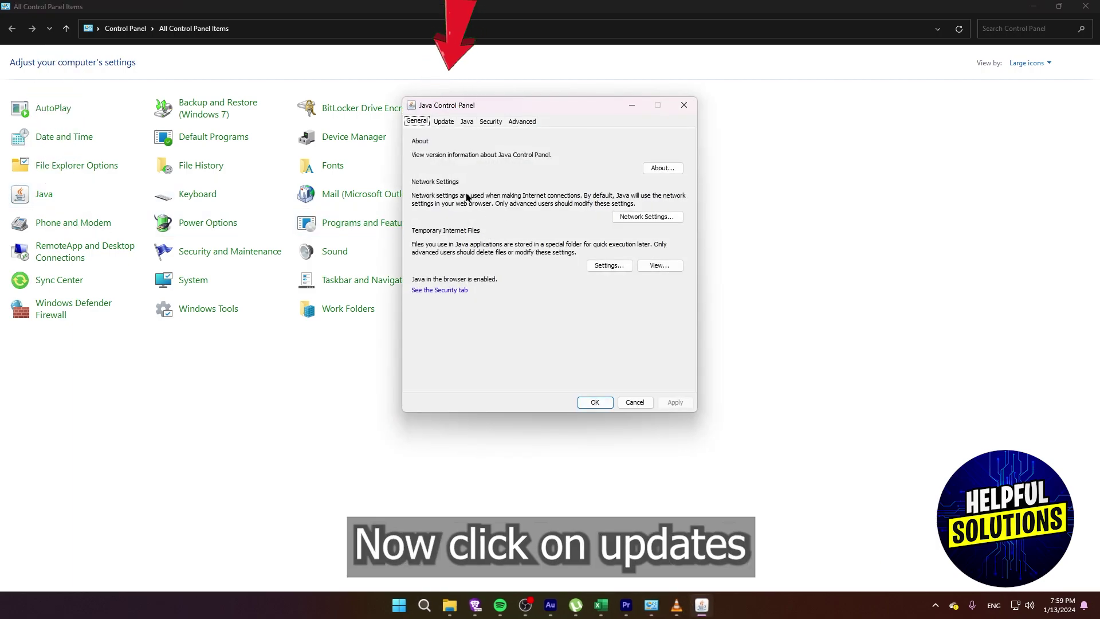
pyautogui.click(444, 124)
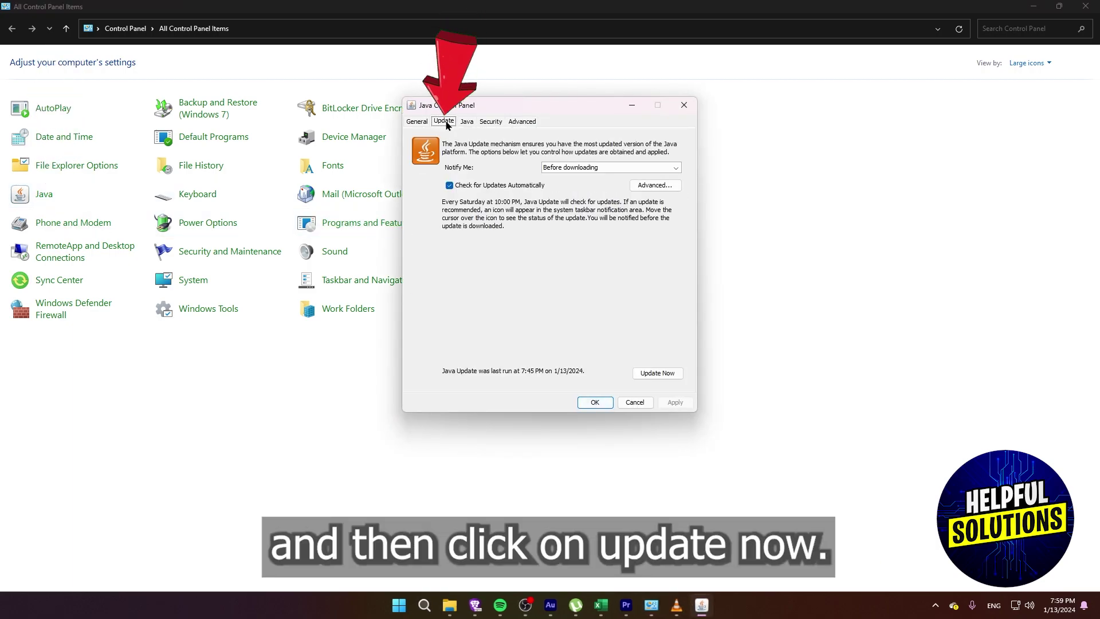
pyautogui.click(665, 377)
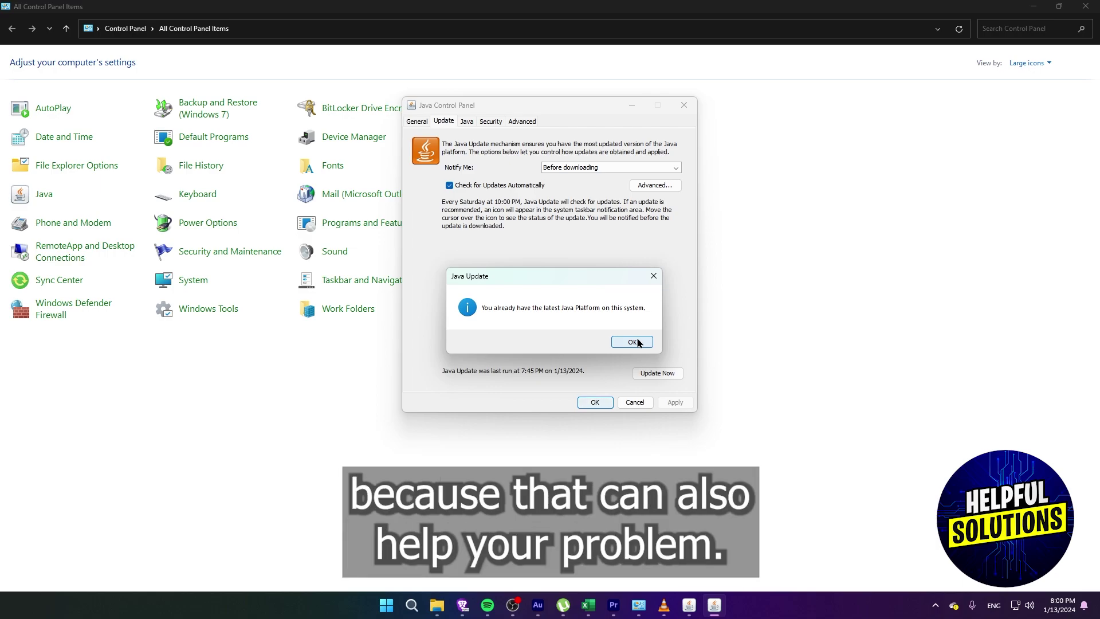
pyautogui.click(634, 342)
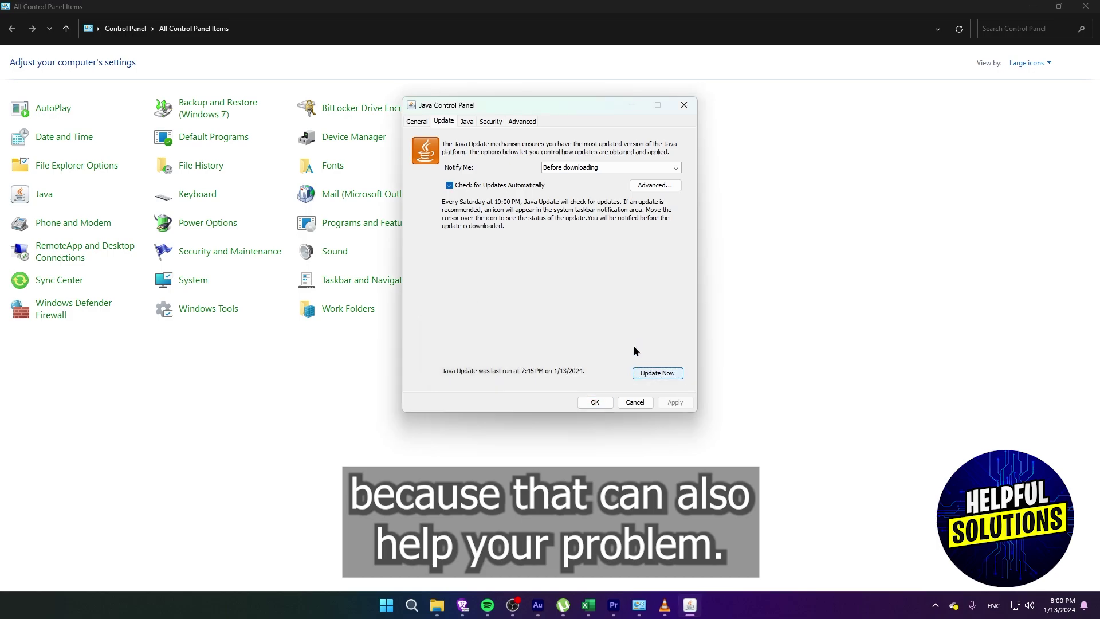
# - Close Java settings and bring up uninstall options for Java 8 Update 391 in Programs and Features
pyautogui.click(597, 401)
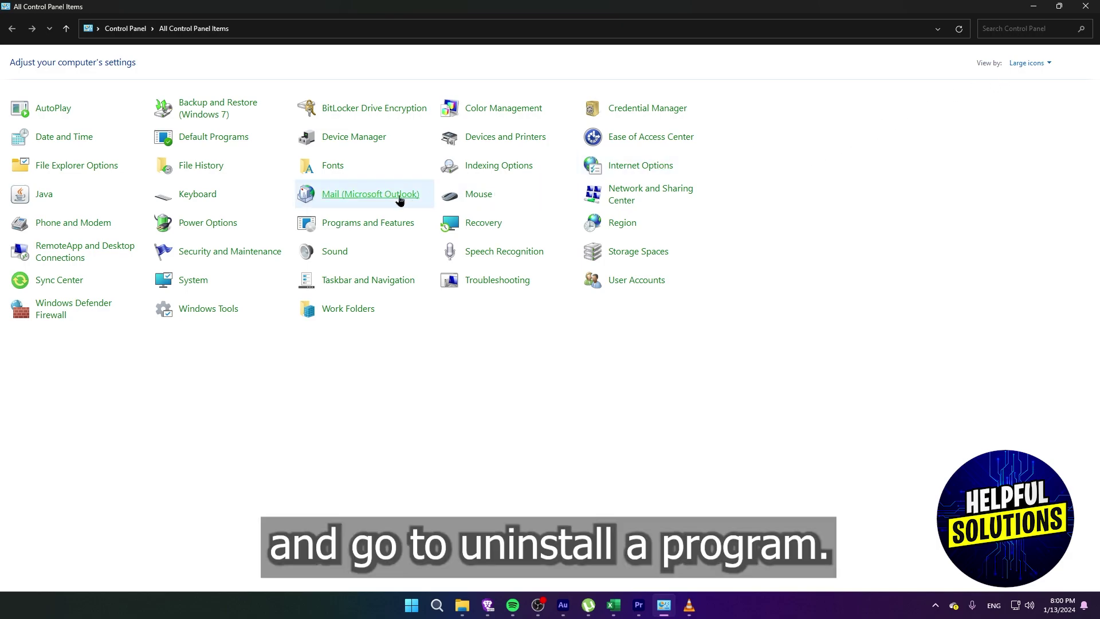
pyautogui.click(355, 223)
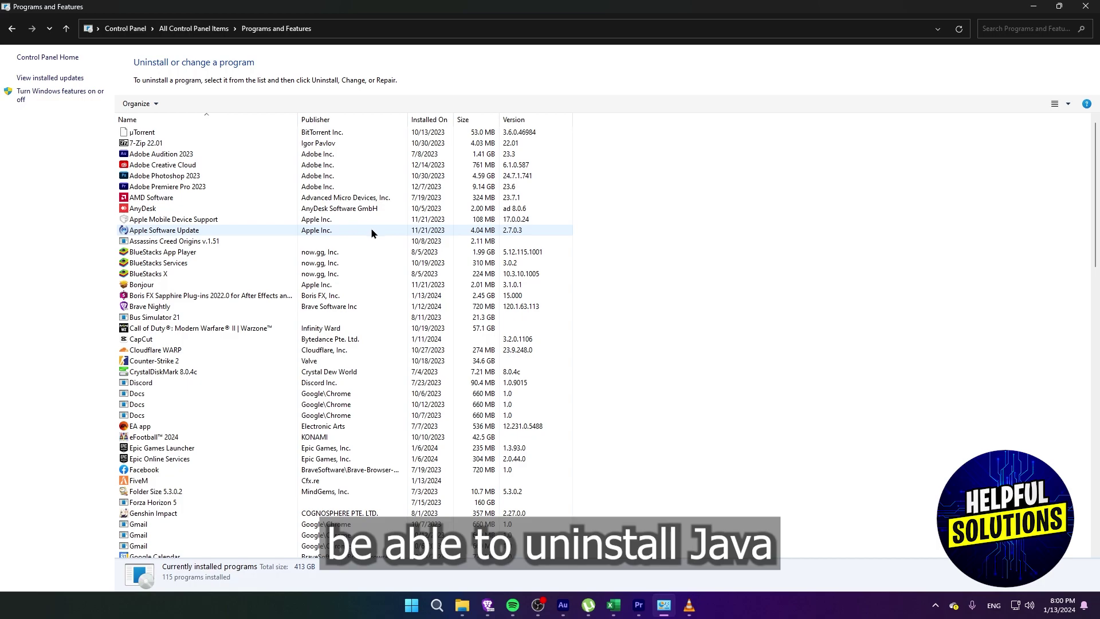
pyautogui.scroll(-4, 374, 231)
pyautogui.scroll(-4, 375, 231)
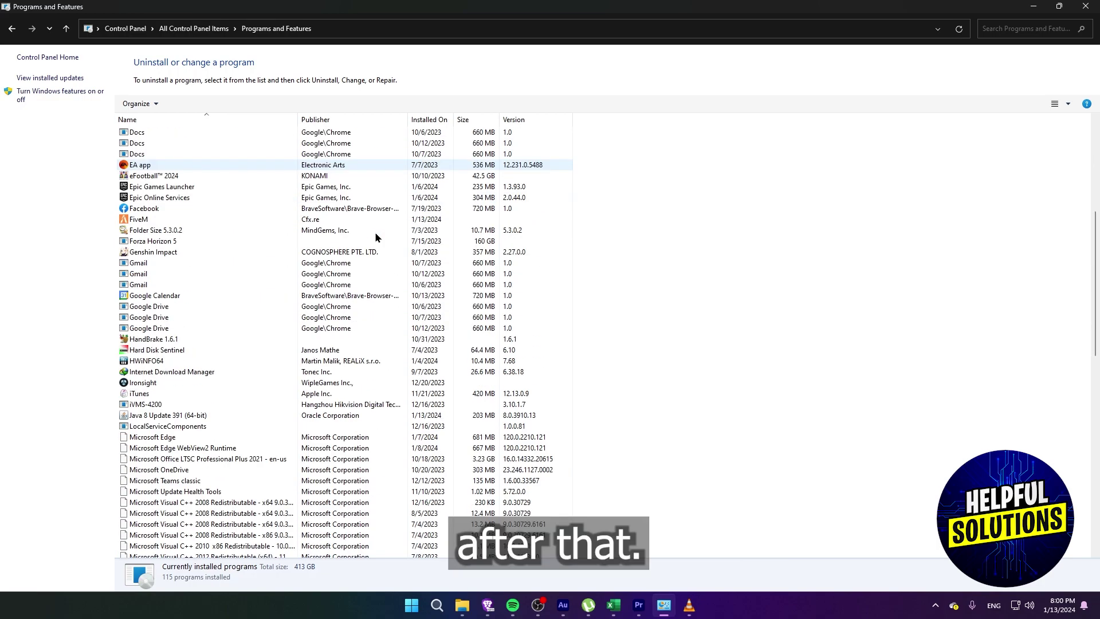
pyautogui.scroll(-4, 377, 234)
pyautogui.rightClick(358, 286)
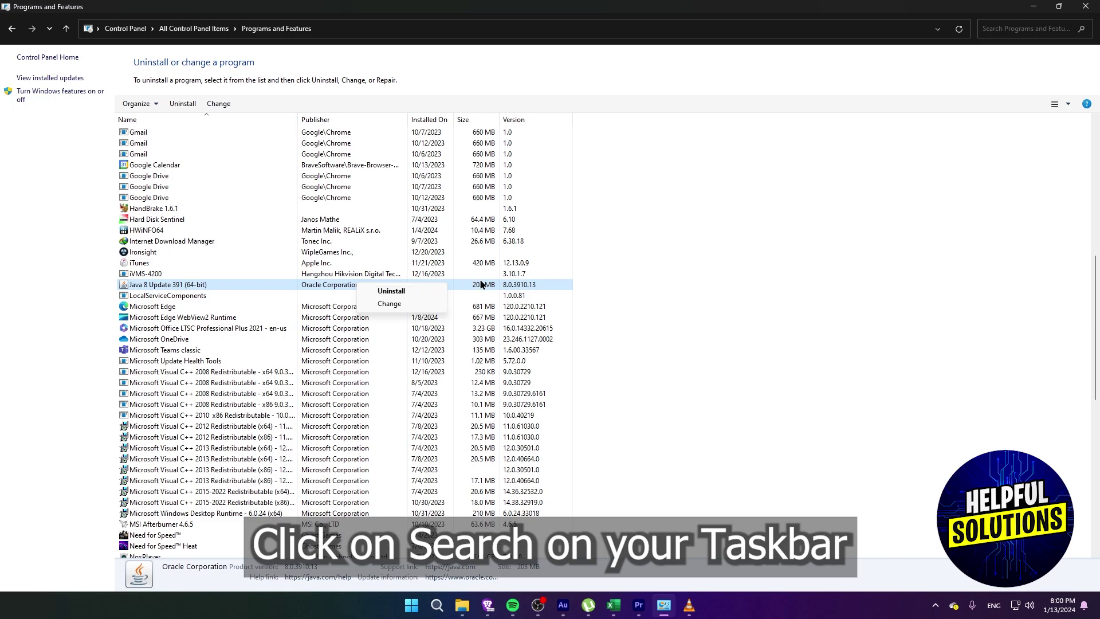
# - Open the AppData Roaming folder via a %appdata% Windows search
pyautogui.press('Escape')
pyautogui.click(436, 605)
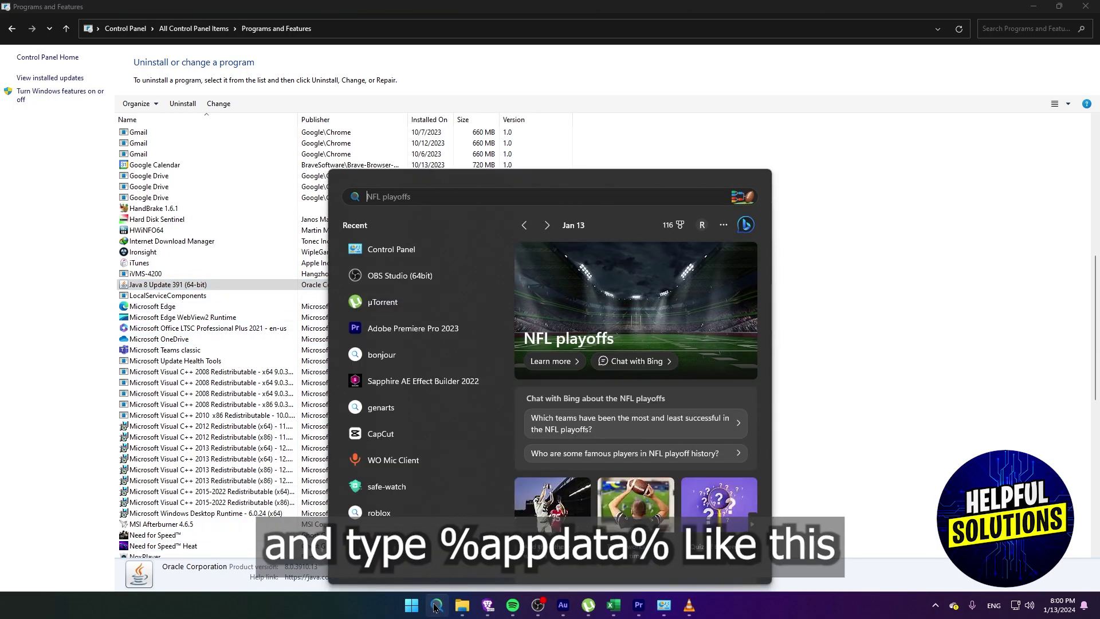
pyautogui.write('%appdata%')
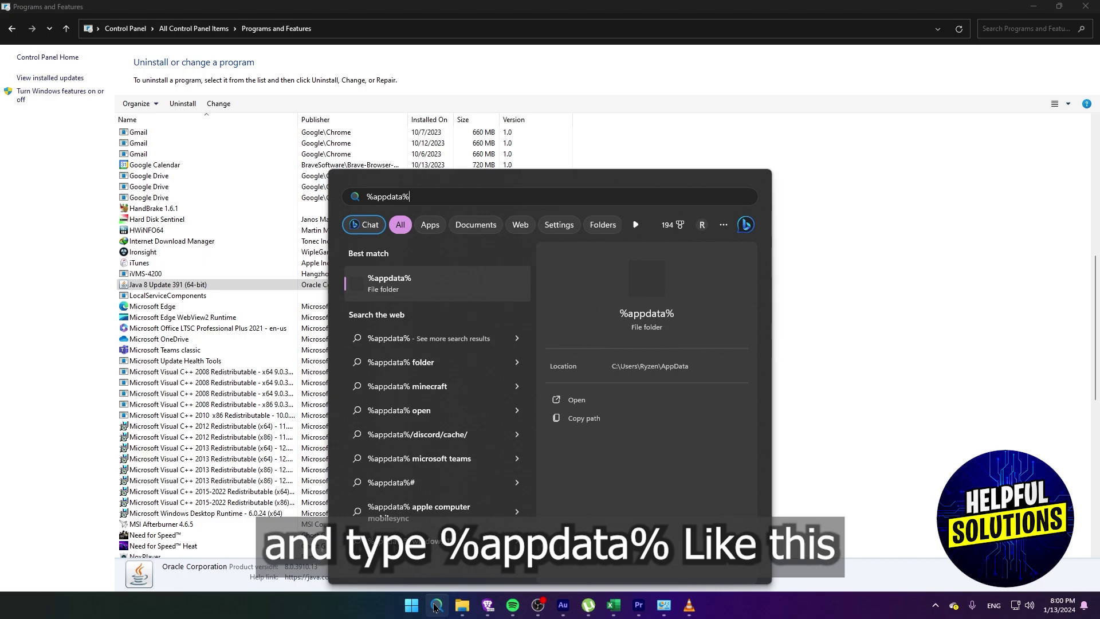
pyautogui.press('Return')
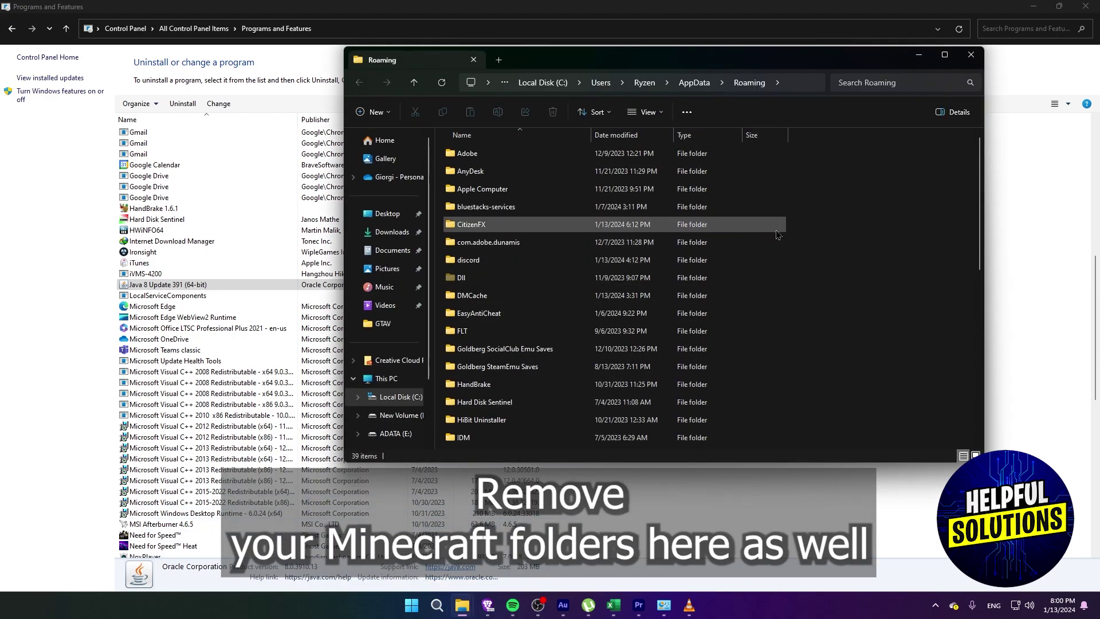
pyautogui.scroll(-3, 794, 215)
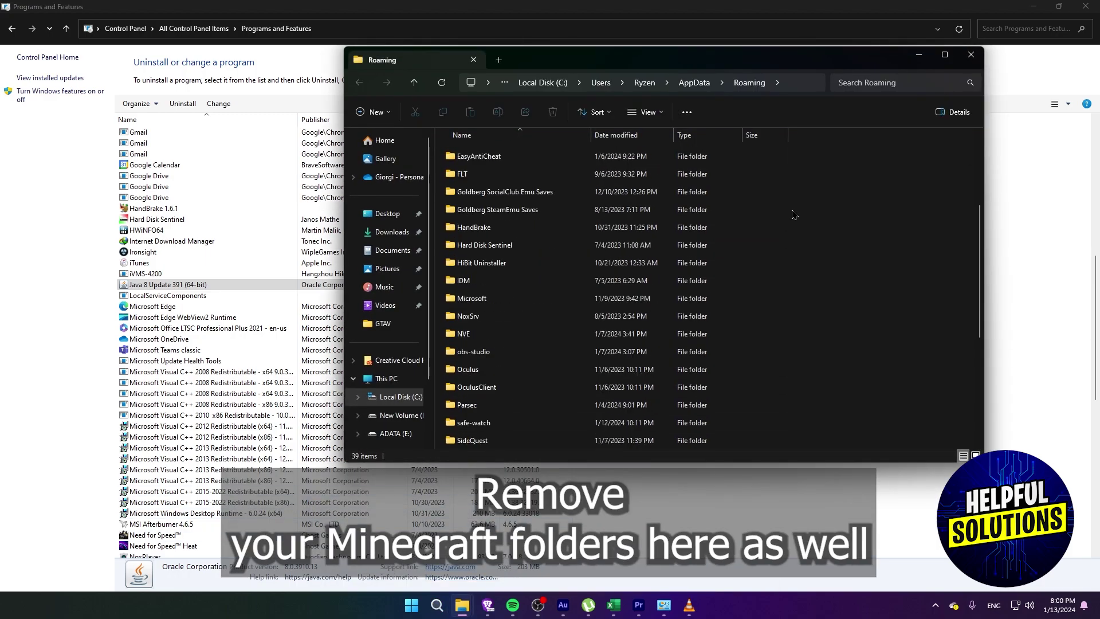
pyautogui.scroll(-2, 794, 245)
pyautogui.scroll(-2, 810, 258)
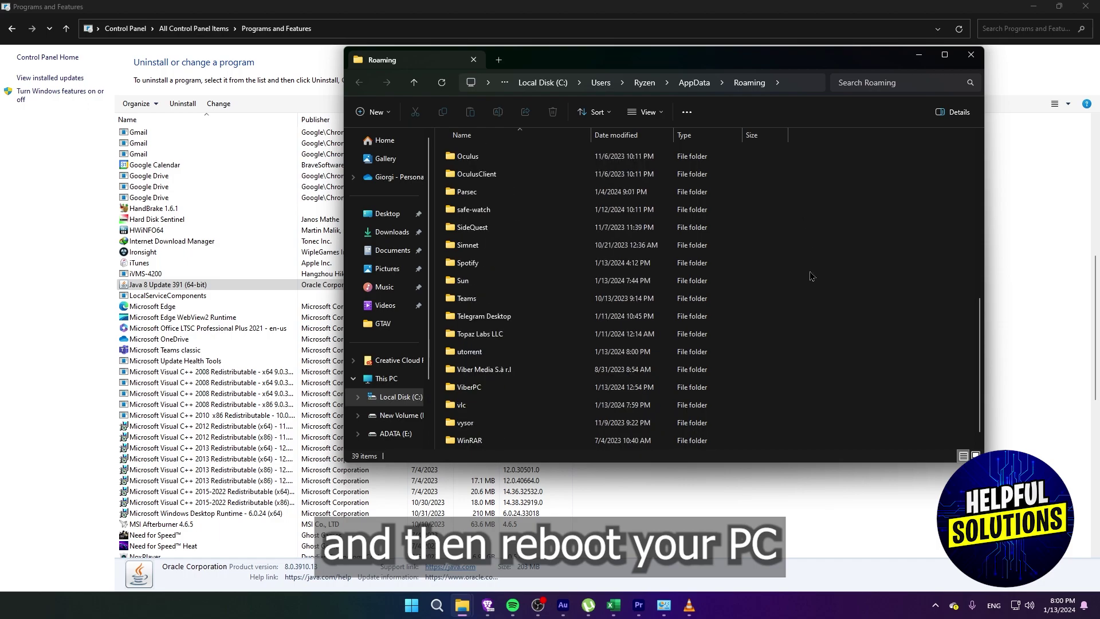